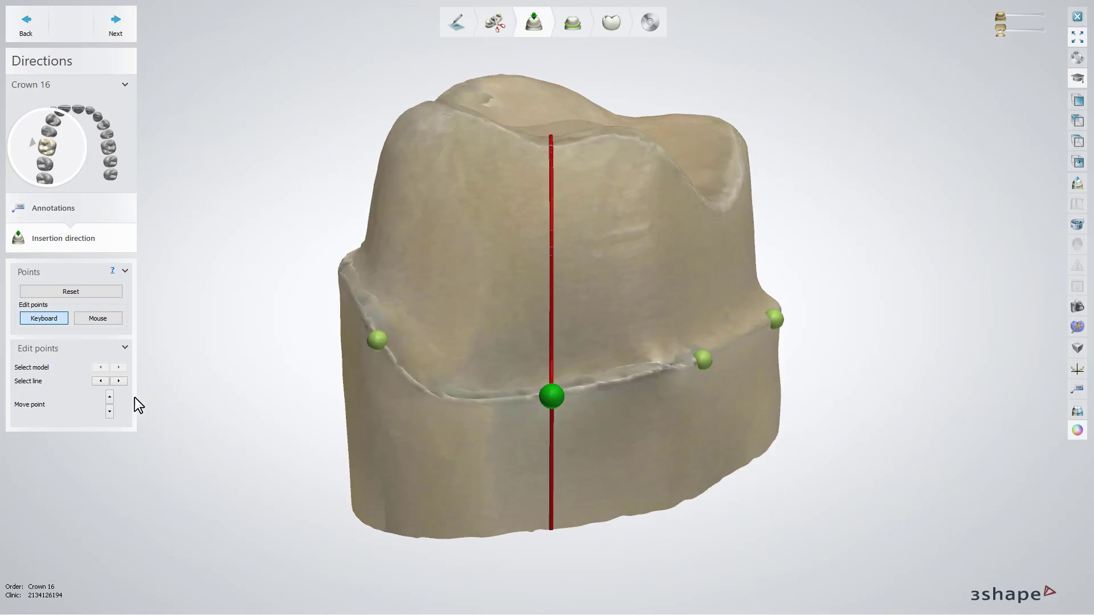
# Move the selected margin point upward and step through the next lines of points
pyautogui.click(110, 399)
pyautogui.click(110, 410)
pyautogui.click(121, 381)
pyautogui.click(121, 381)
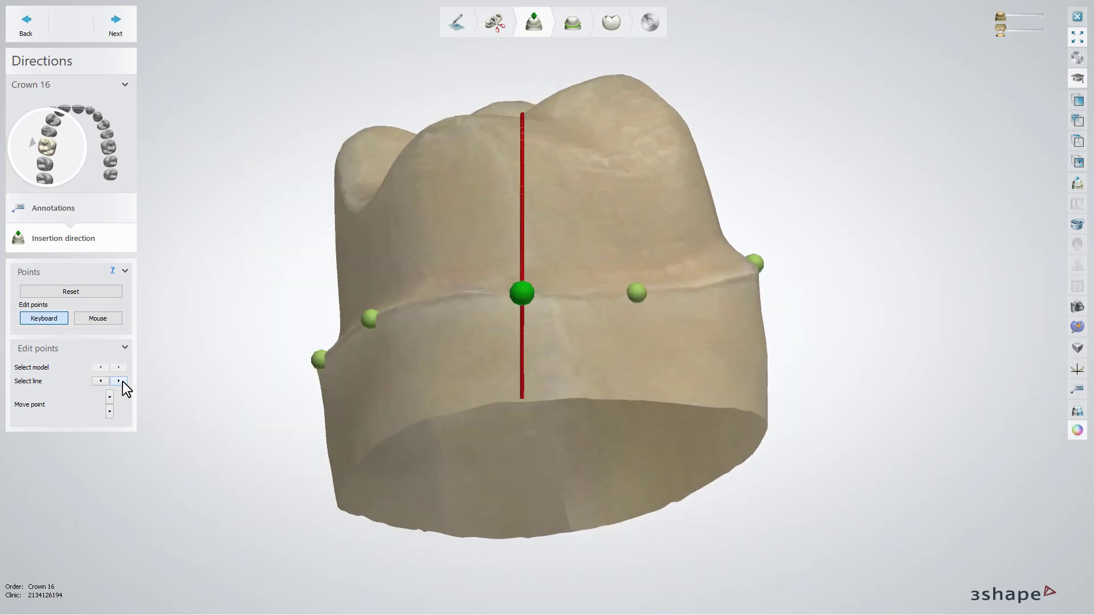
# Switch point editing to Mouse and rotate the die to inspect the margin line
pyautogui.click(115, 323)
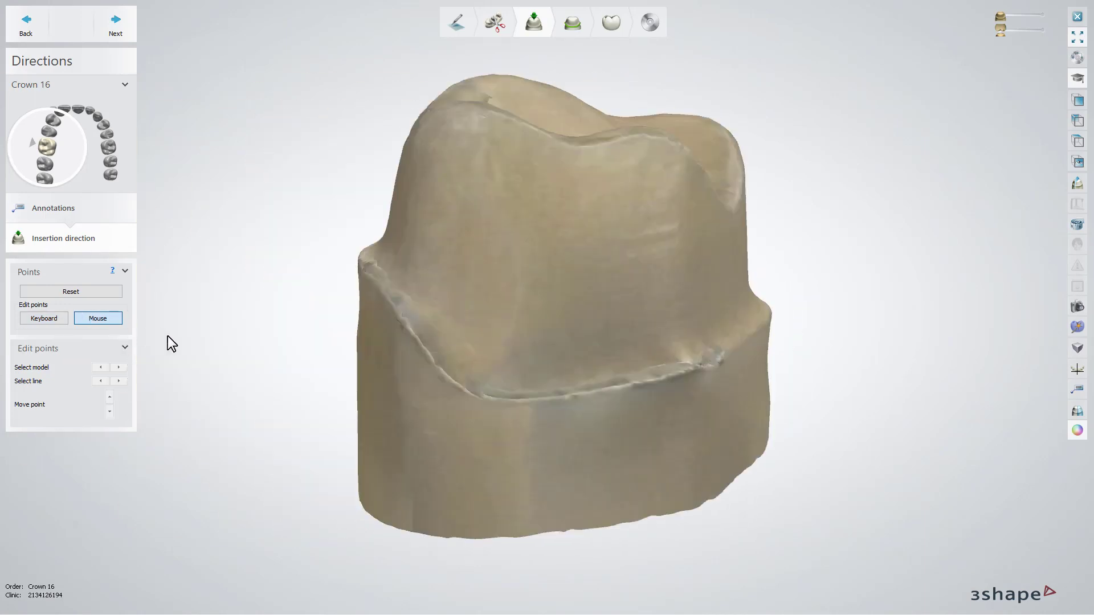
pyautogui.moveTo(490, 398); pyautogui.dragTo(493, 371, button='right')
pyautogui.moveTo(532, 333); pyautogui.dragTo(535, 338, button='right')
pyautogui.moveTo(569, 302); pyautogui.dragTo(354, 402, button='right')
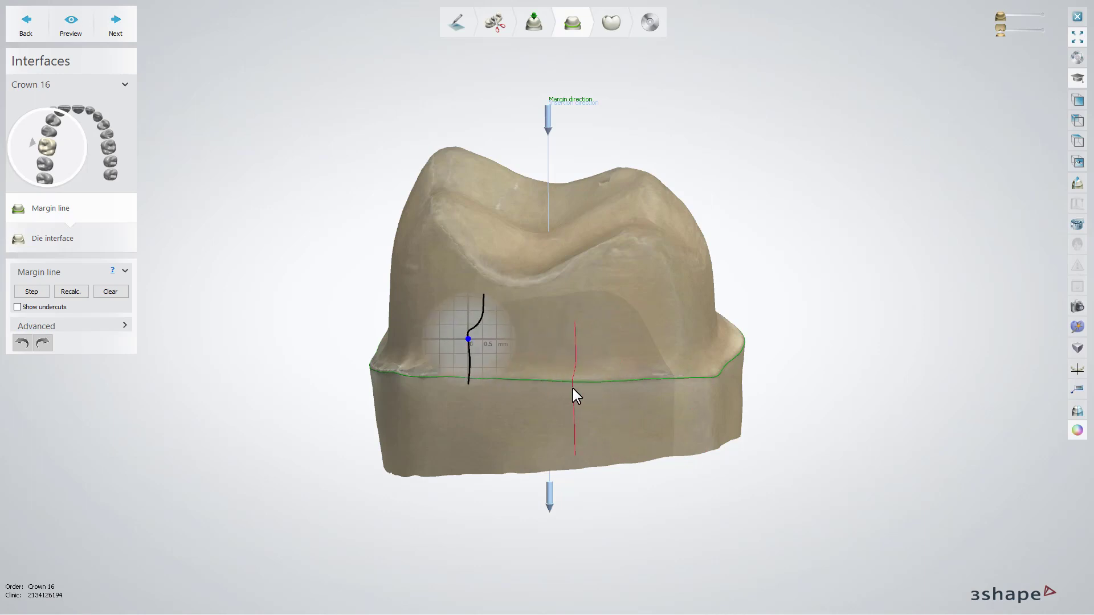
# Pull a margin line section down into the undercut, undo it, and view another side
pyautogui.moveTo(573, 388); pyautogui.dragTo(574, 392)
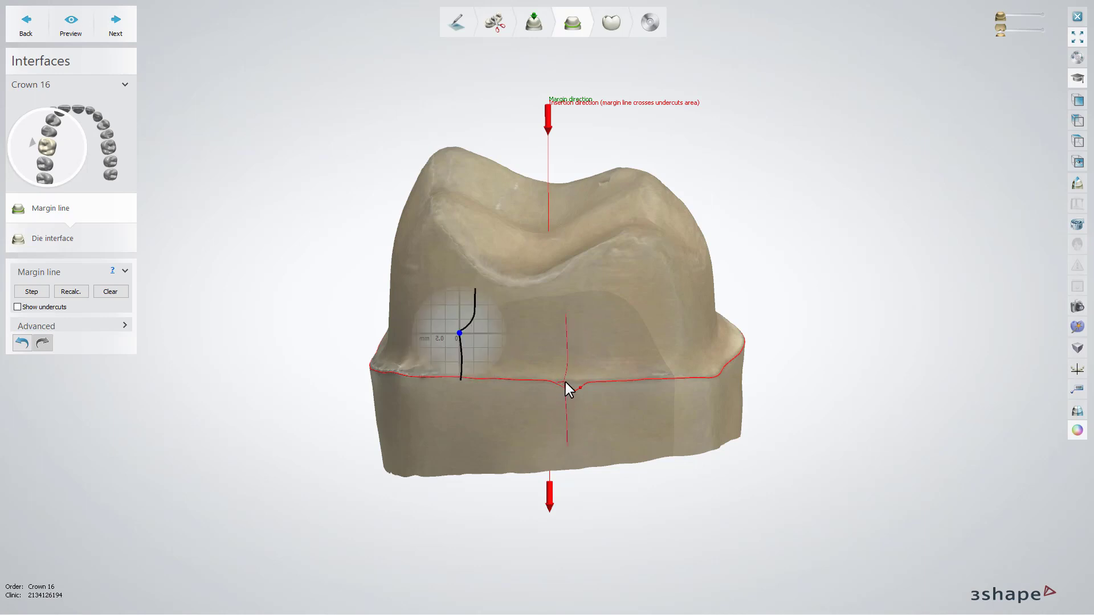
pyautogui.hotkey('ctrl', 'z')
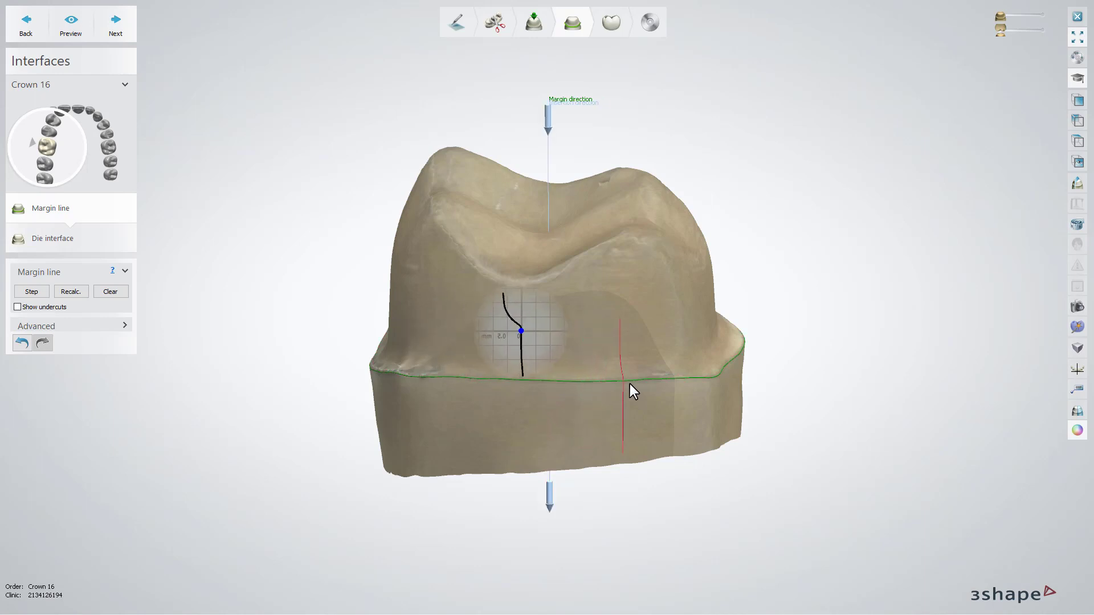
pyautogui.moveTo(703, 388); pyautogui.dragTo(503, 377, button='right')
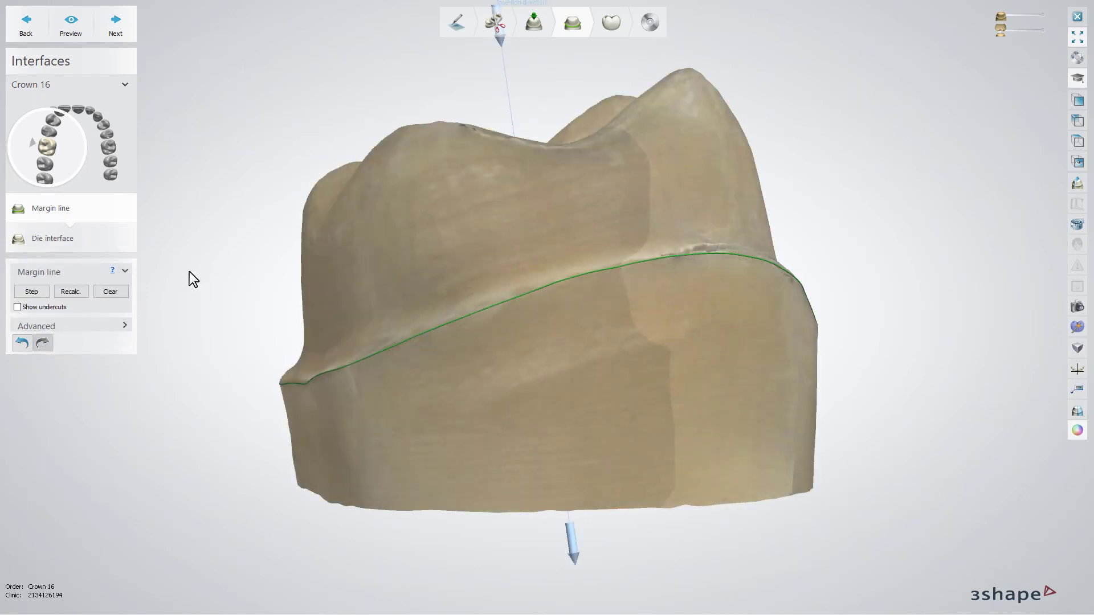
# Step along Crown 16's margin line section by section, checking the minimum-thickness cross-section
pyautogui.click(32, 291)
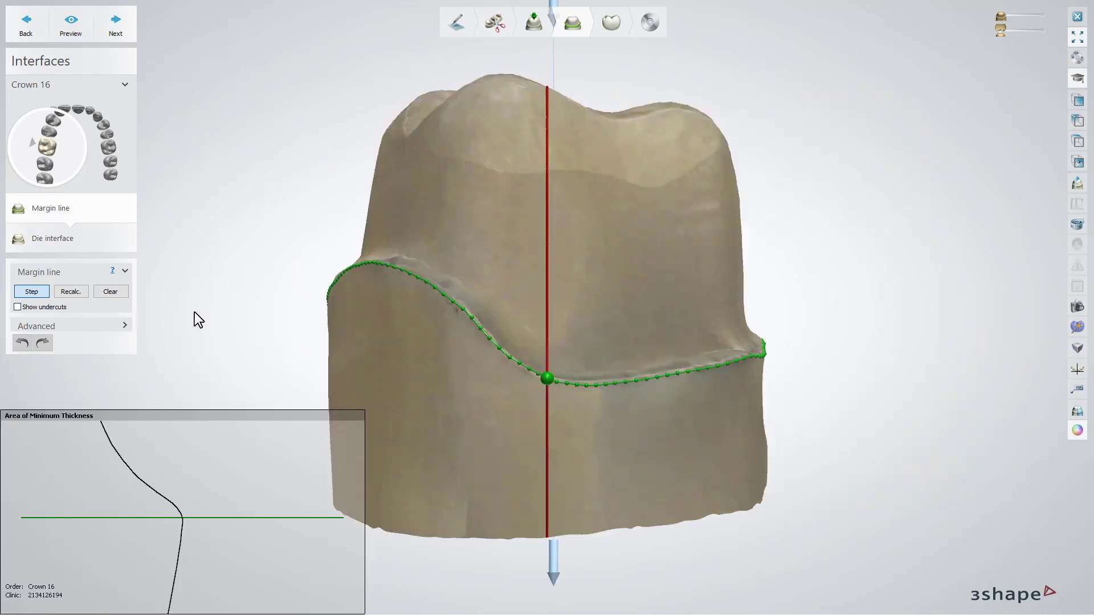
pyautogui.scroll(-3, 194, 313)
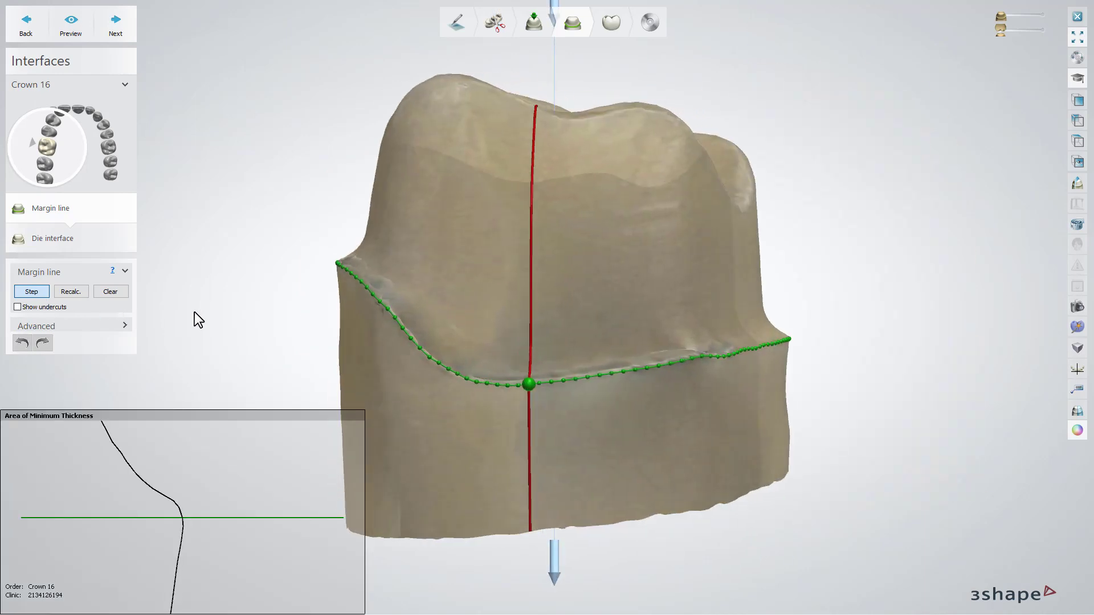
pyautogui.scroll(-3, 194, 312)
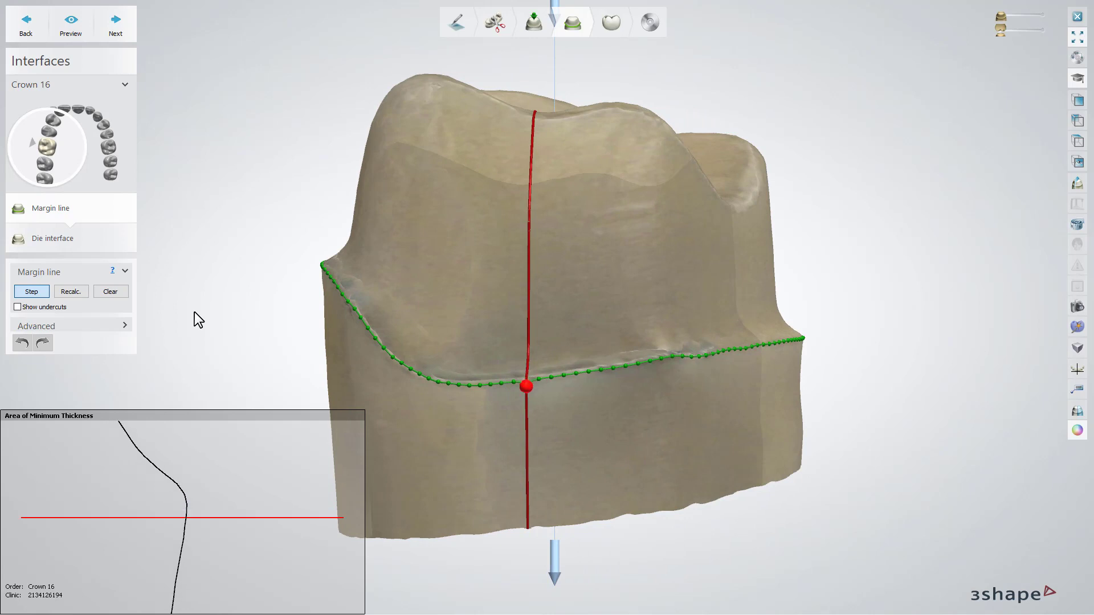
pyautogui.scroll(-3, 193, 312)
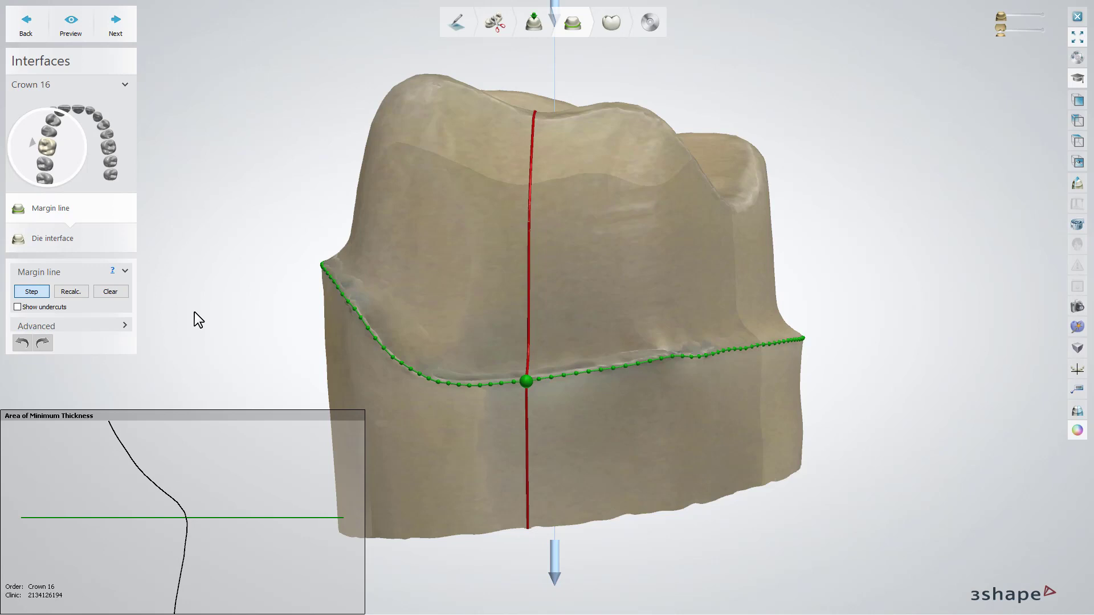
pyautogui.hotkey('ctrl', 'Left')
pyautogui.hotkey('ctrl', 'Left')
pyautogui.scroll(-2, 194, 312)
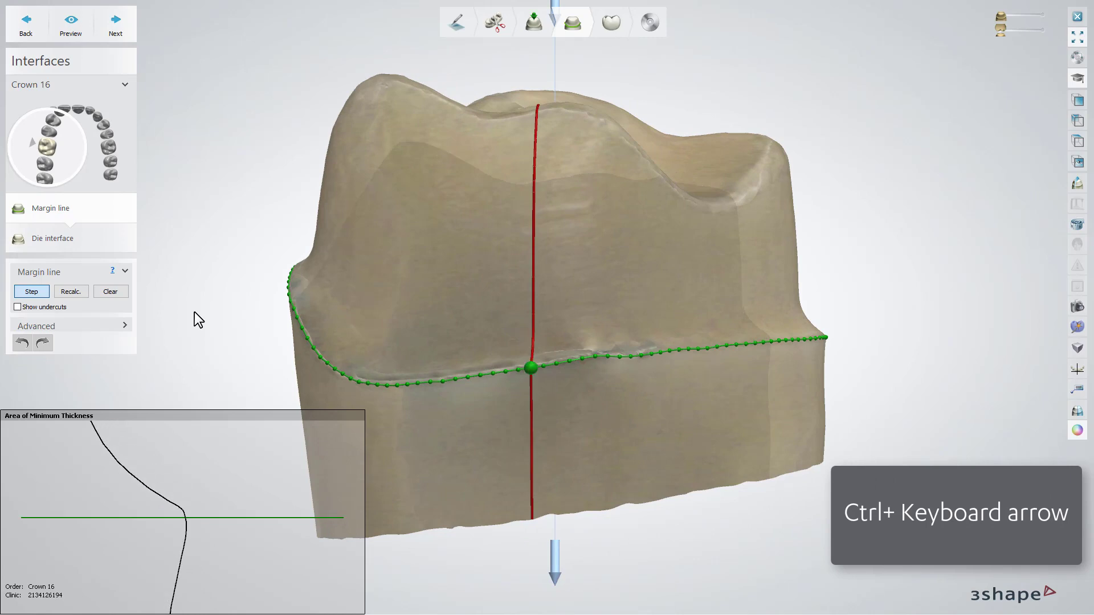
# Turn off Step and show the margin line's control points with Fast edit line
pyautogui.click(40, 291)
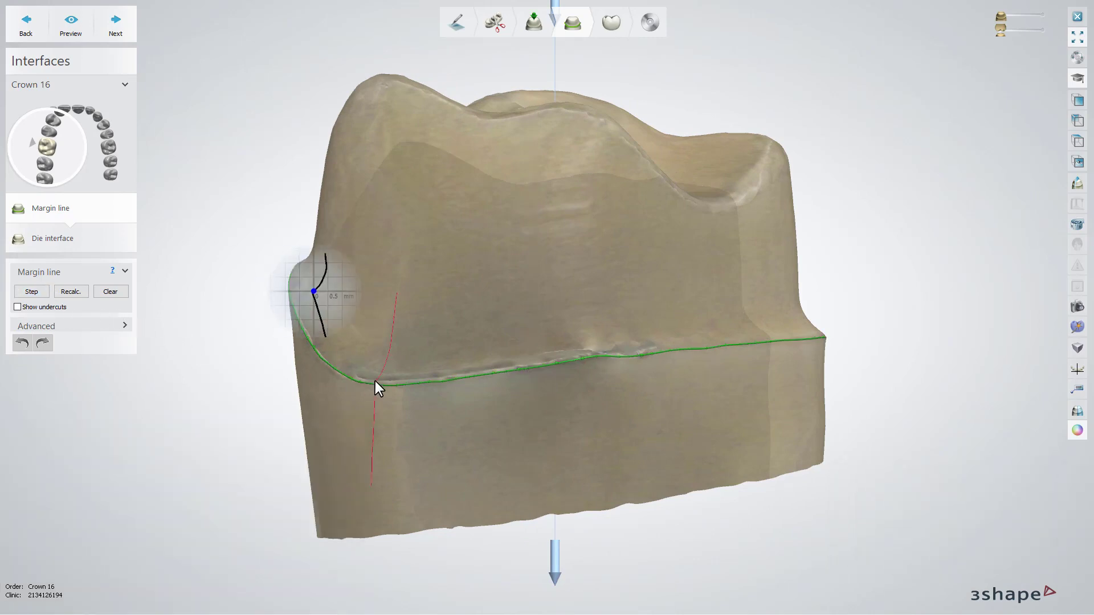
pyautogui.rightClick(416, 384)
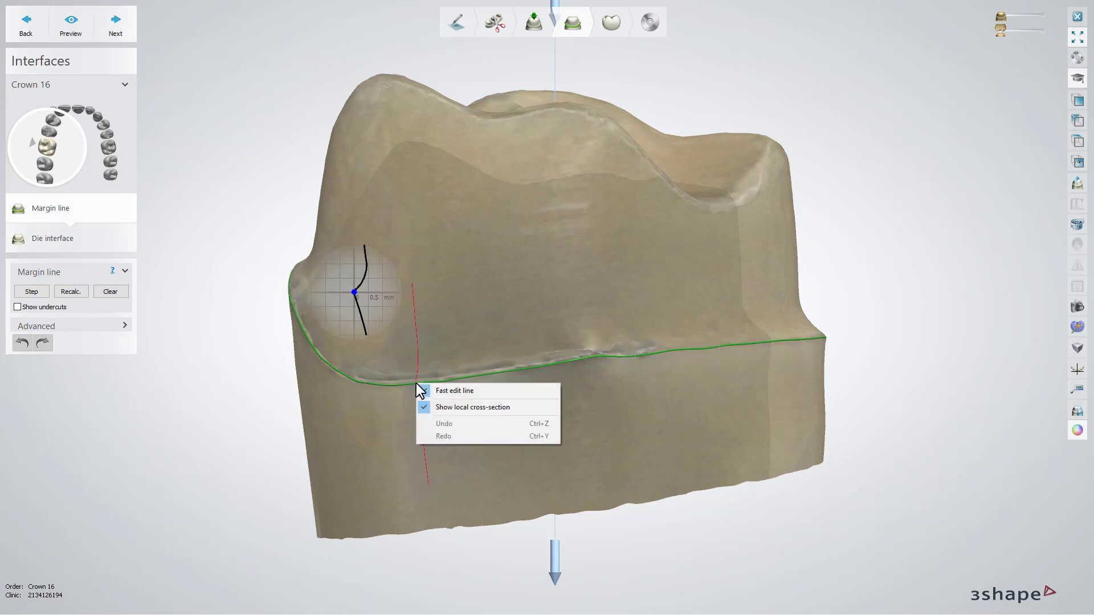
pyautogui.click(503, 393)
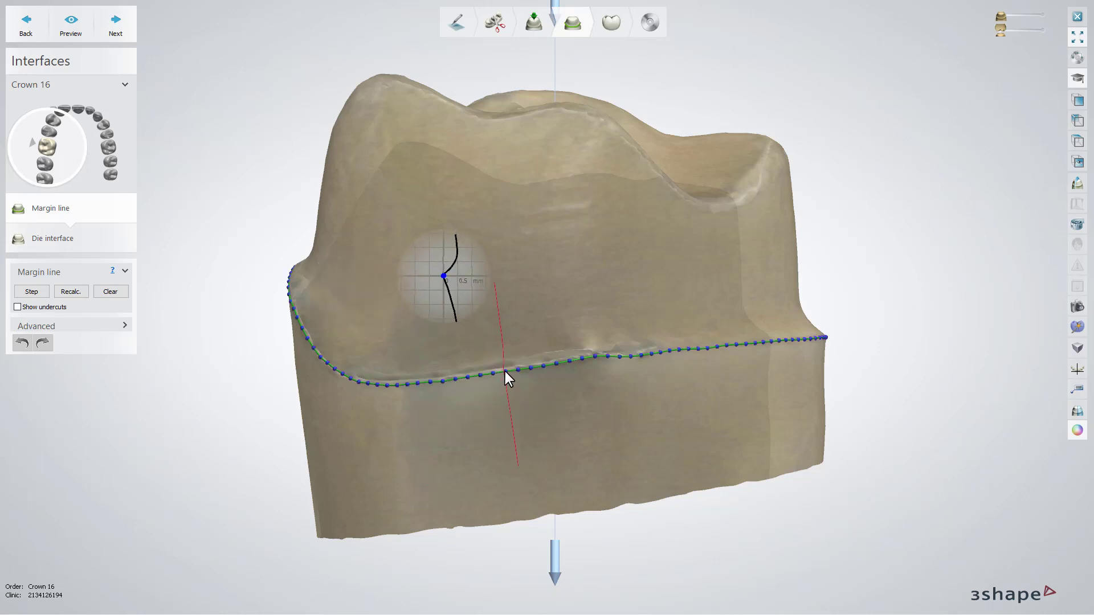
# Remove two control points from the margin line
pyautogui.rightClick(651, 354)
pyautogui.click(663, 374)
pyautogui.rightClick(660, 350)
pyautogui.click(671, 370)
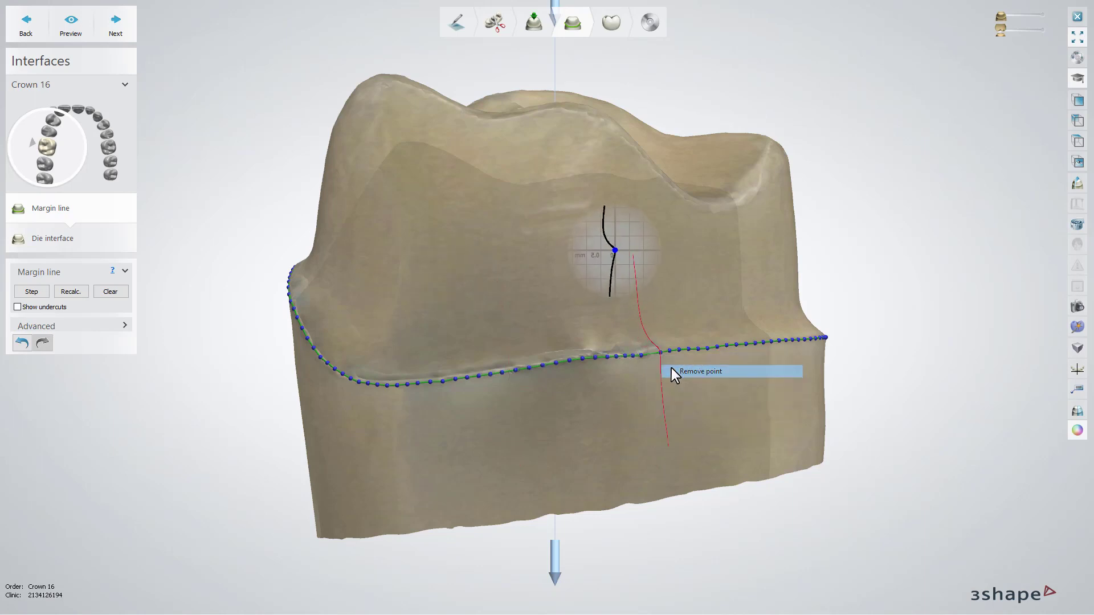
# Undo the point removals to restore the smooth margin line
pyautogui.rightClick(641, 354)
pyautogui.click(670, 425)
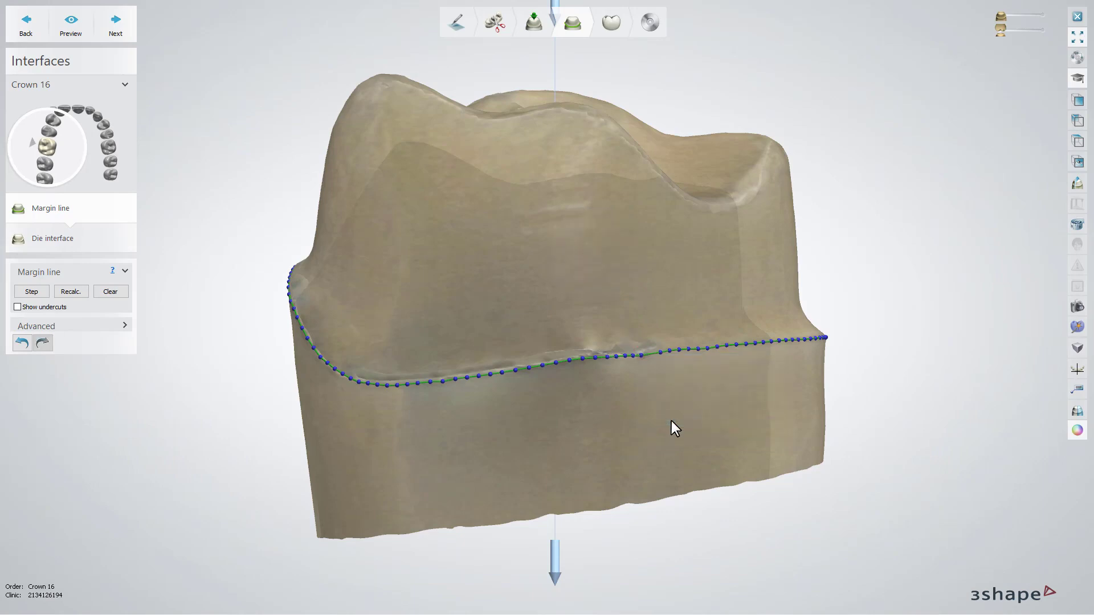
pyautogui.rightClick(660, 353)
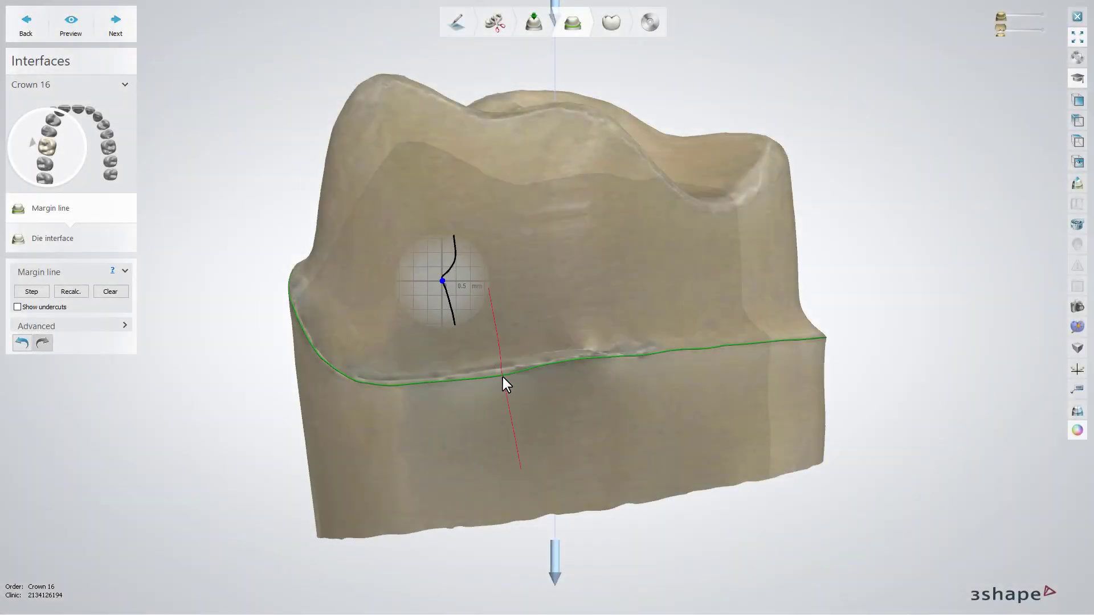
pyautogui.click(80, 295)
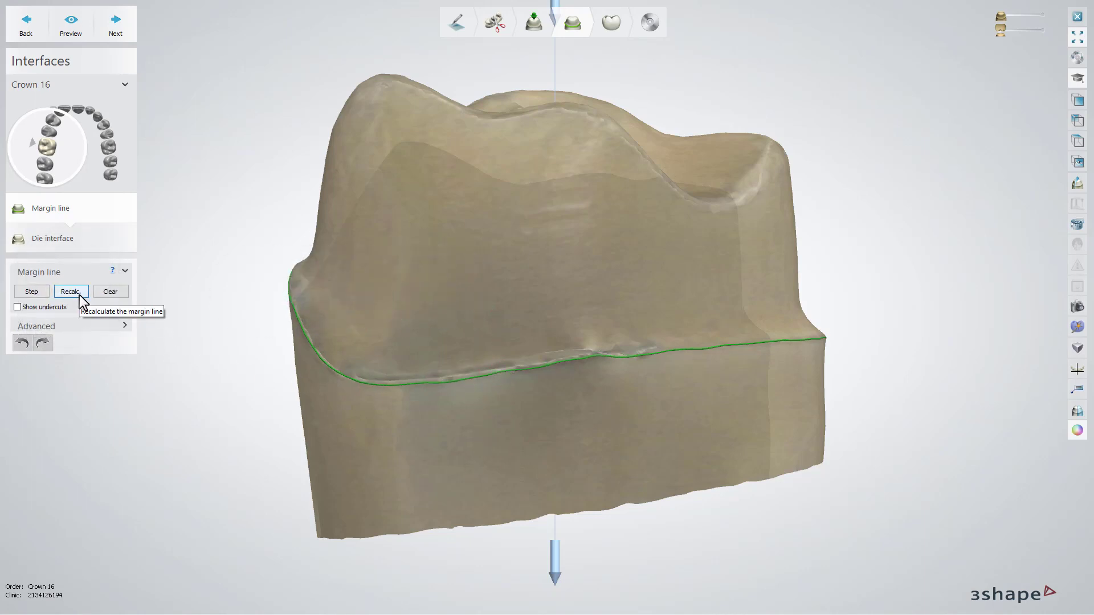
# Clear and recalculate the margin line, then turn on Show undercuts
pyautogui.click(127, 295)
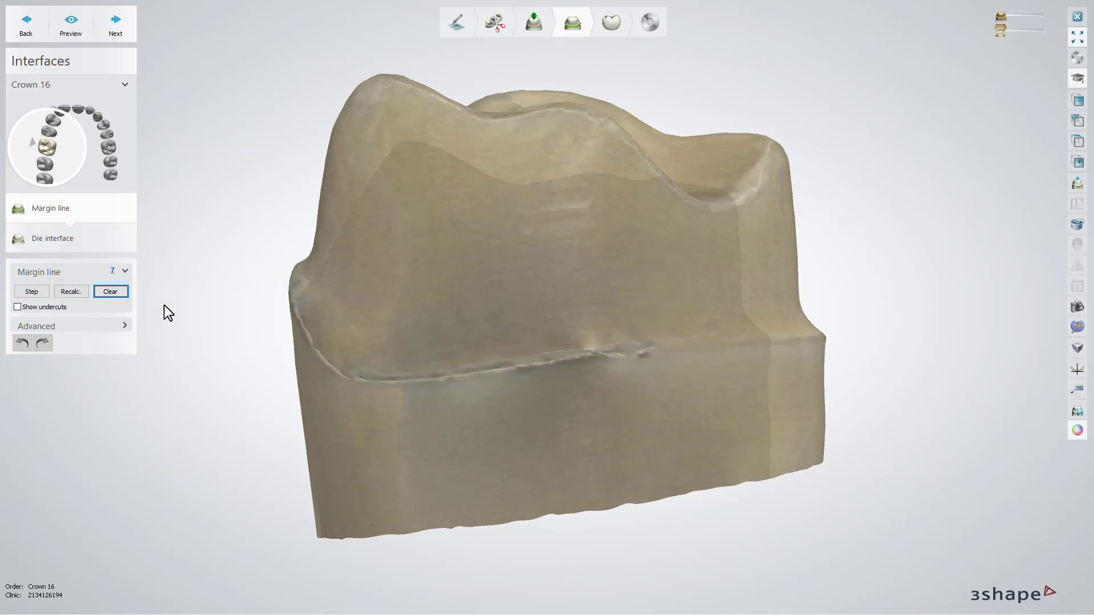
pyautogui.click(78, 295)
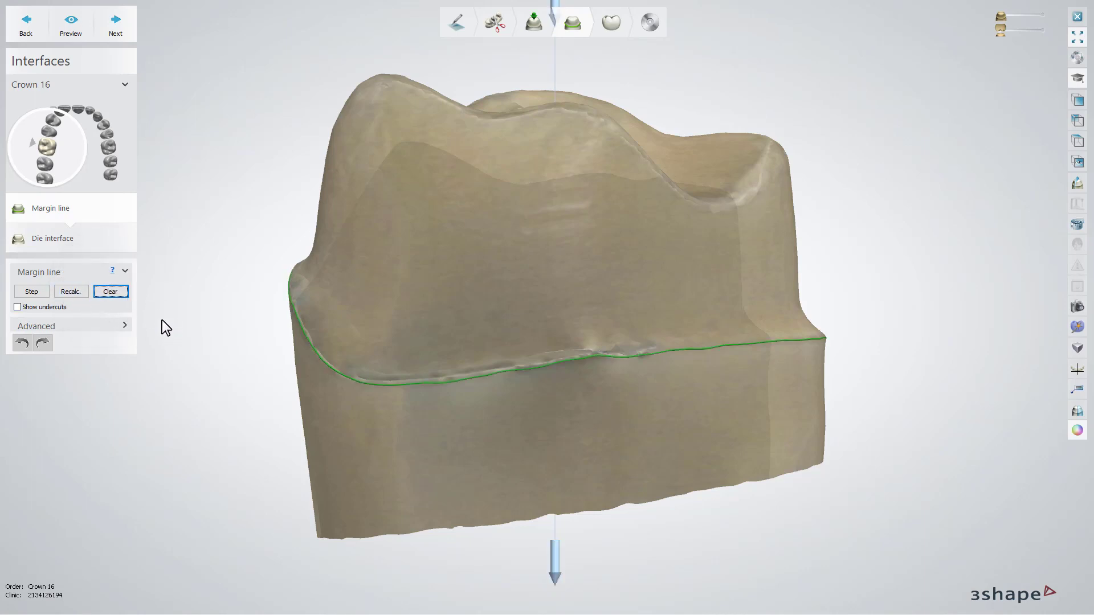
pyautogui.click(18, 307)
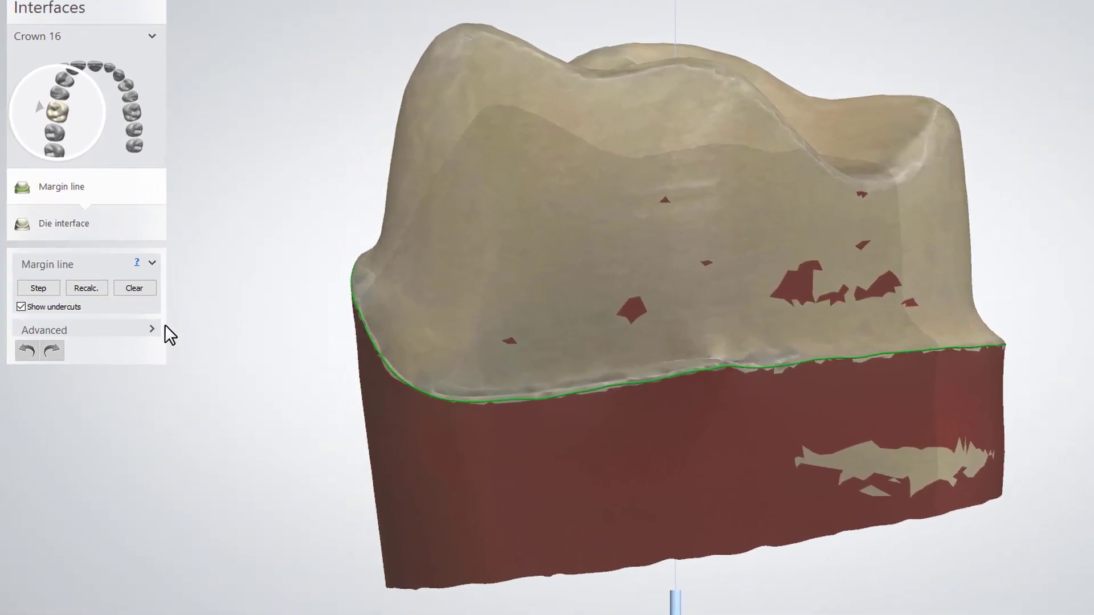
# Expand Advanced settings and change point distance to 0.290, then back to 0.300
pyautogui.click(152, 330)
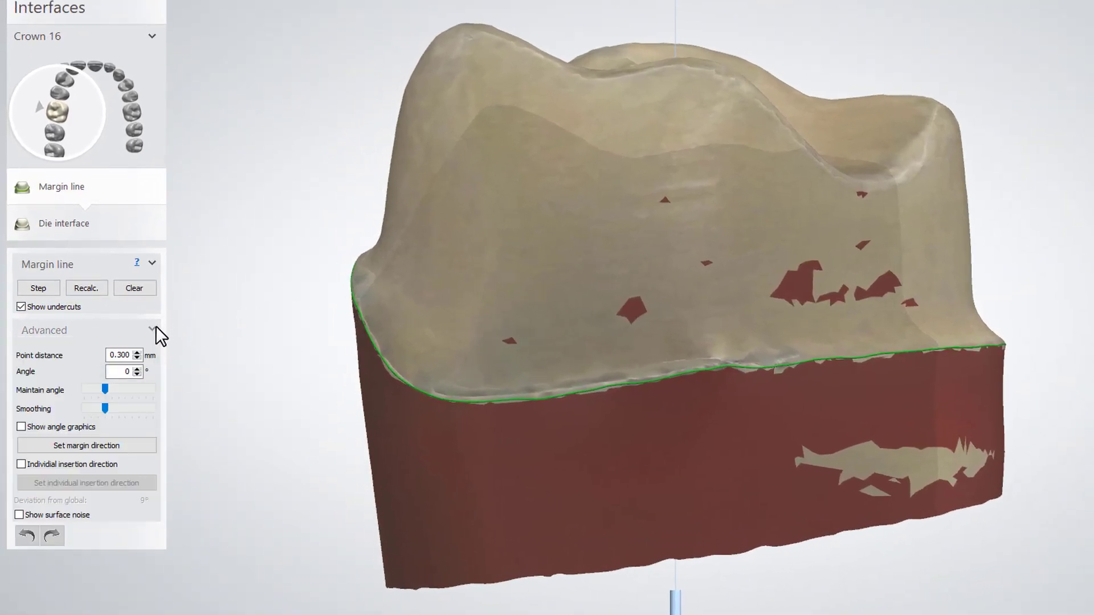
pyautogui.click(137, 358)
pyautogui.click(138, 353)
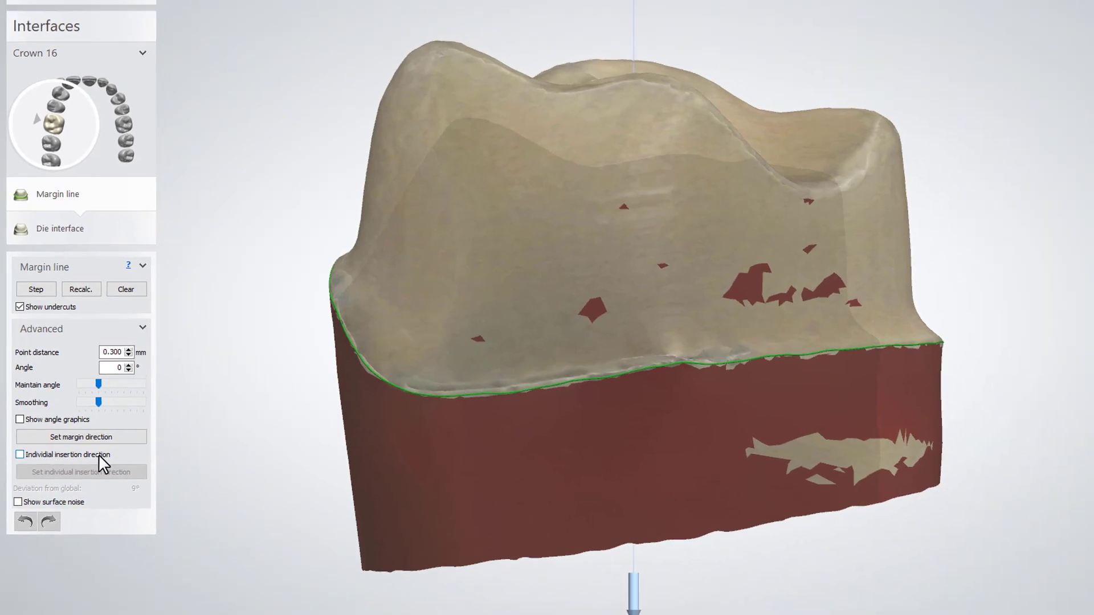
# Set an individual insertion direction from the occlusal view, switch it off, and preview
pyautogui.click(105, 464)
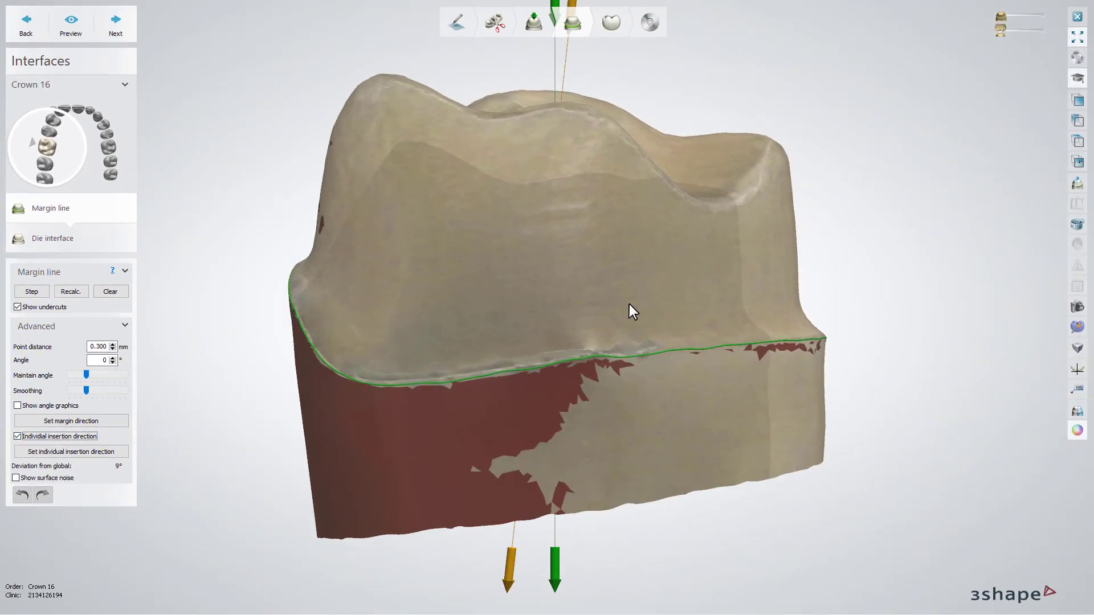
pyautogui.scroll(-3, 629, 304)
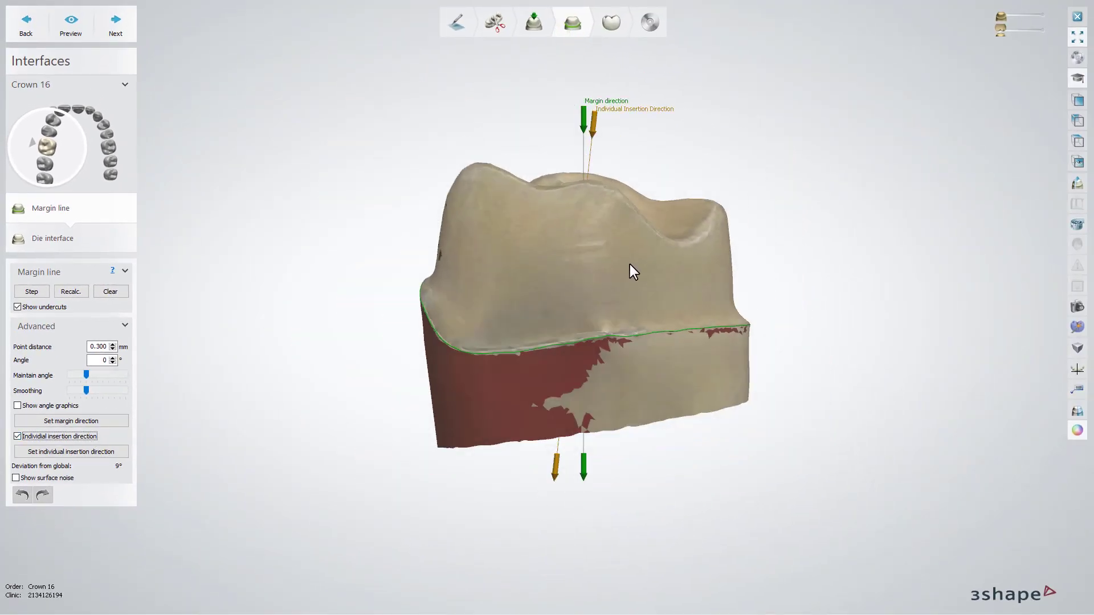
pyautogui.moveTo(635, 252); pyautogui.dragTo(624, 343, button='right')
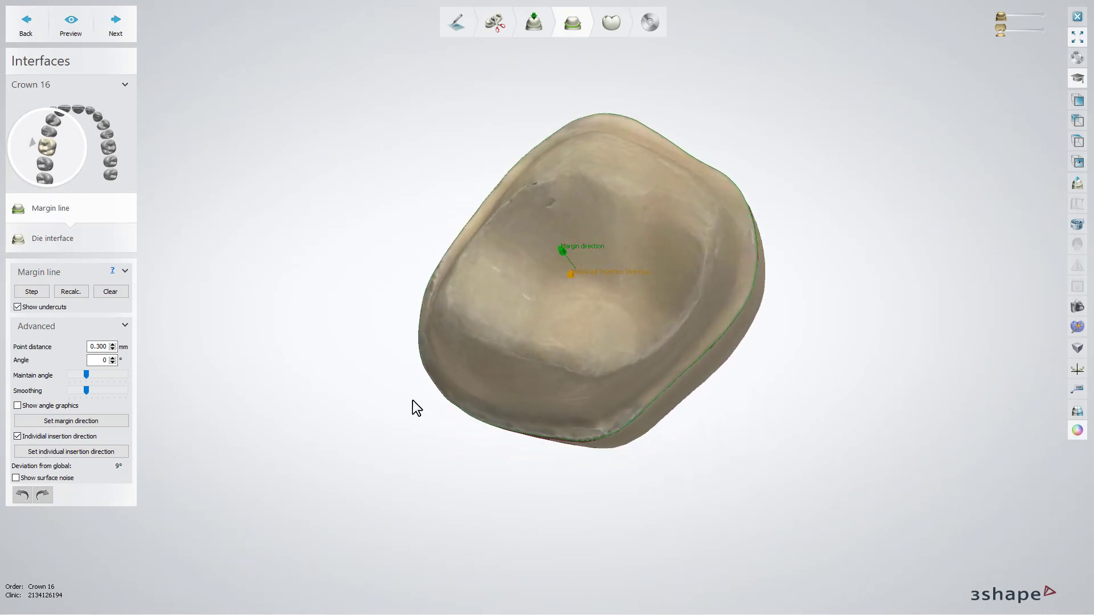
pyautogui.click(107, 451)
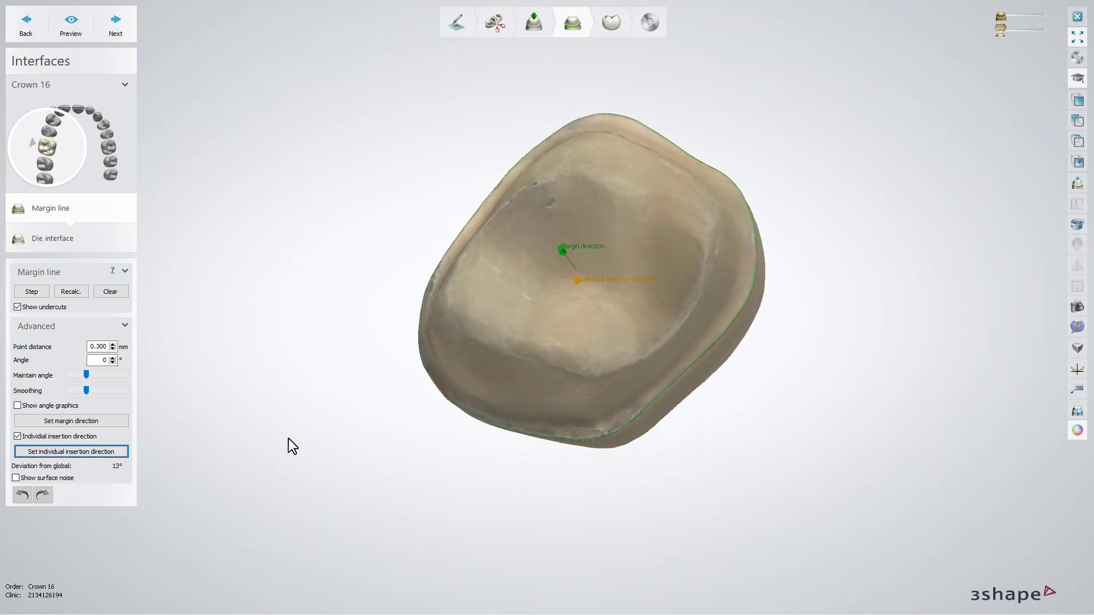
pyautogui.click(17, 436)
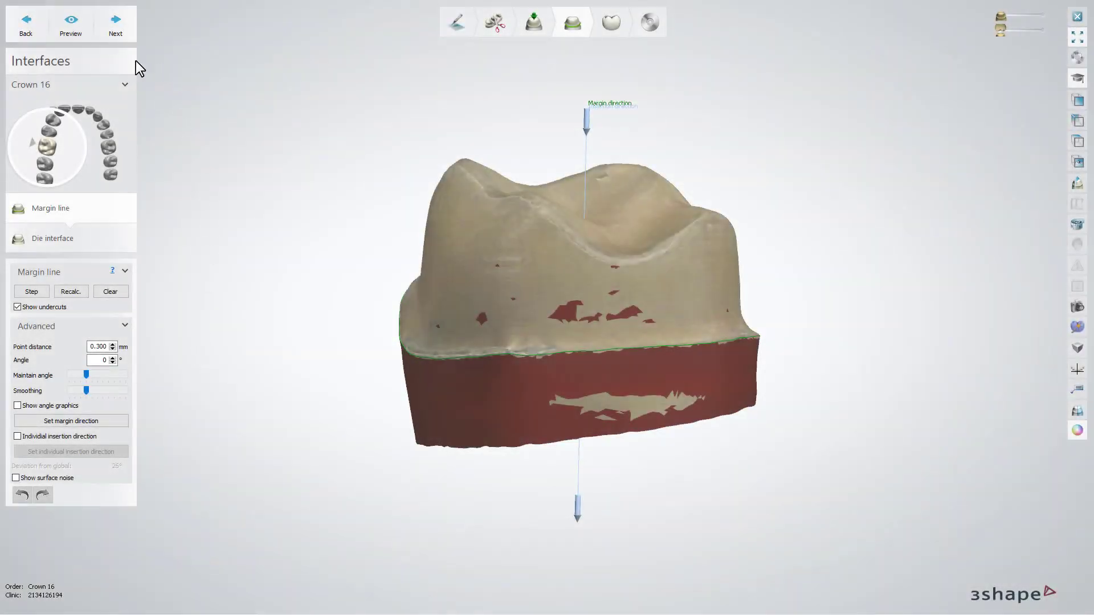
pyautogui.click(83, 31)
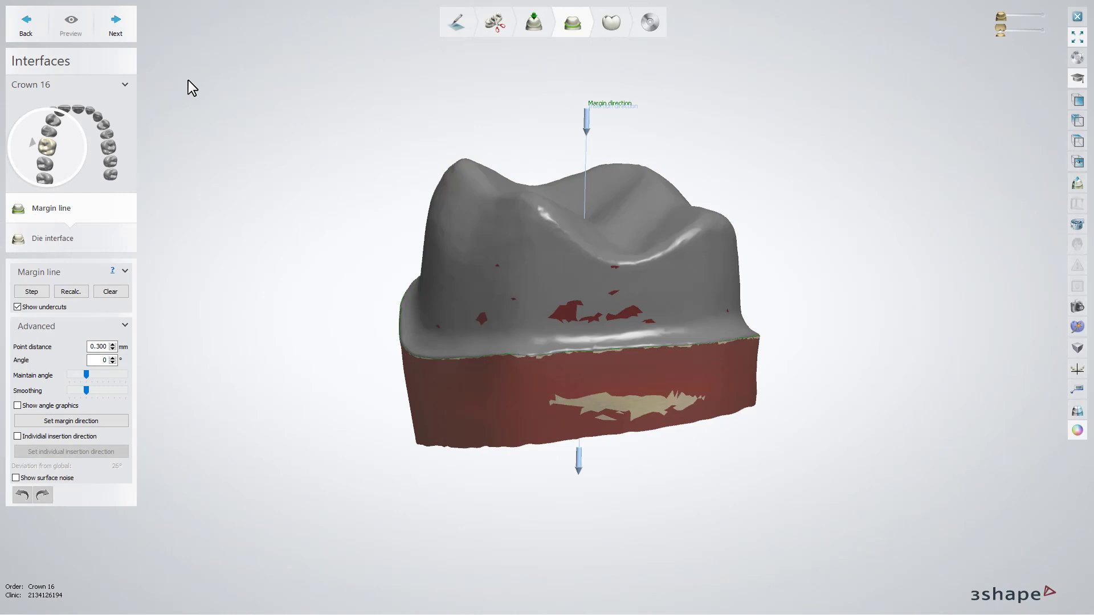